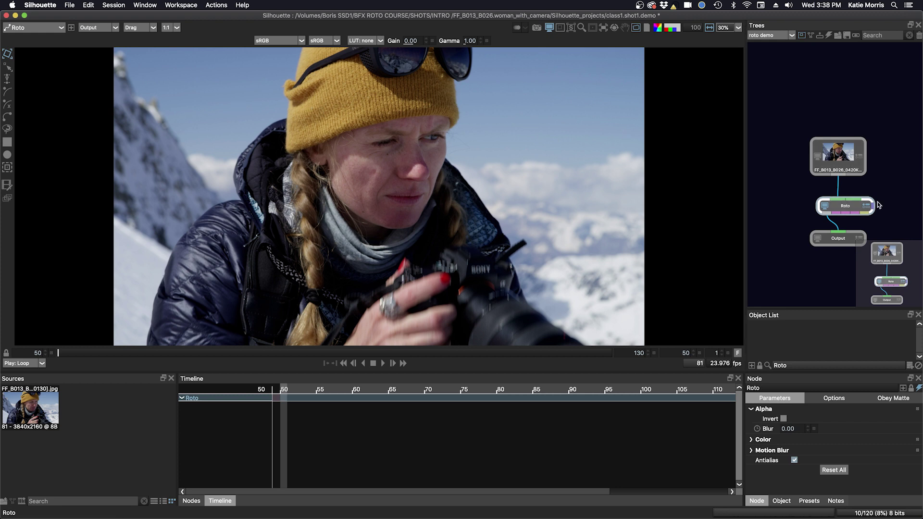
- Inspect the source node's parameters, then browse the viewer's node list and its single Output view mode
click(838, 157)
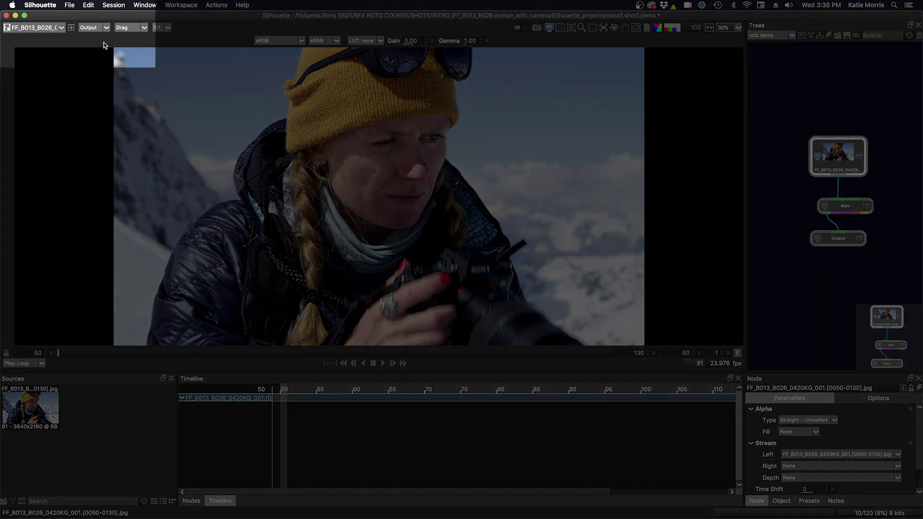
click(35, 28)
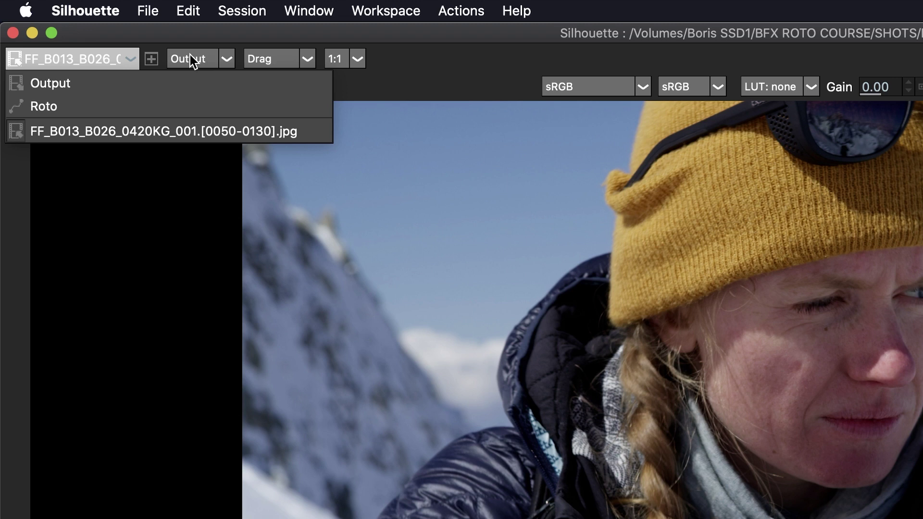
click(88, 28)
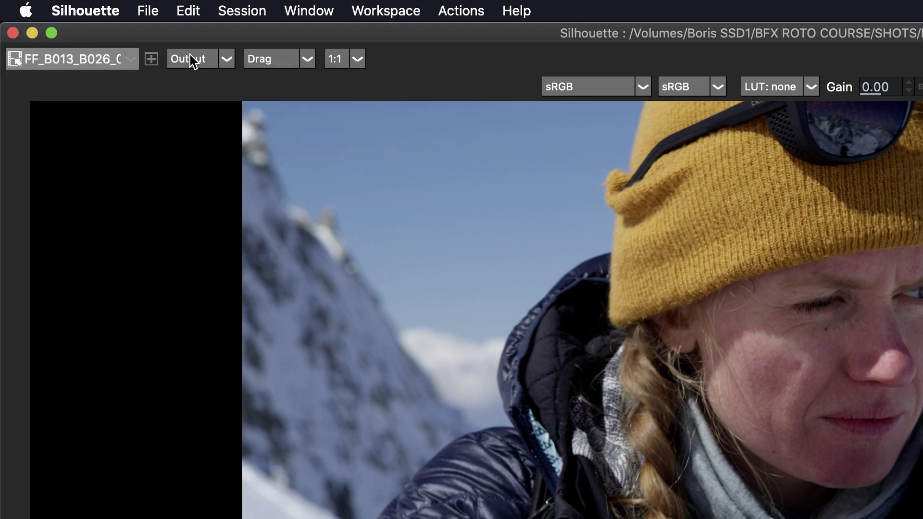
click(189, 60)
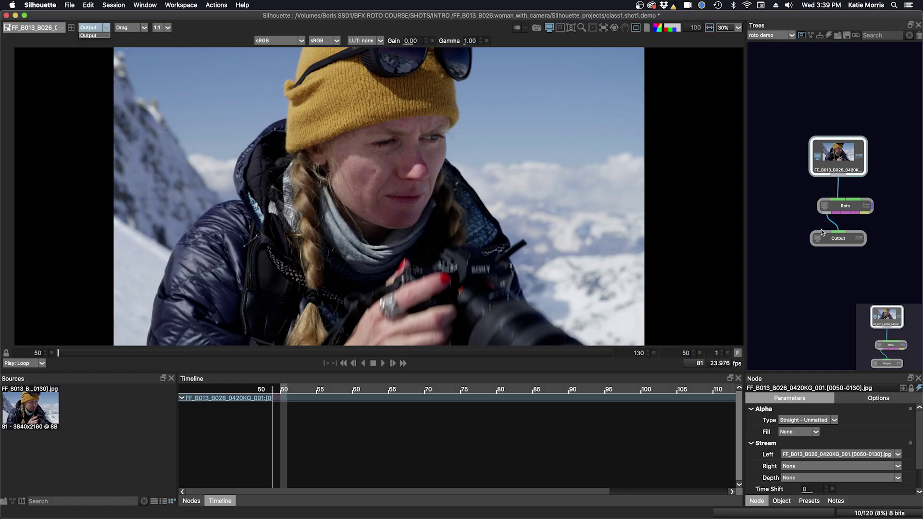
click(849, 211)
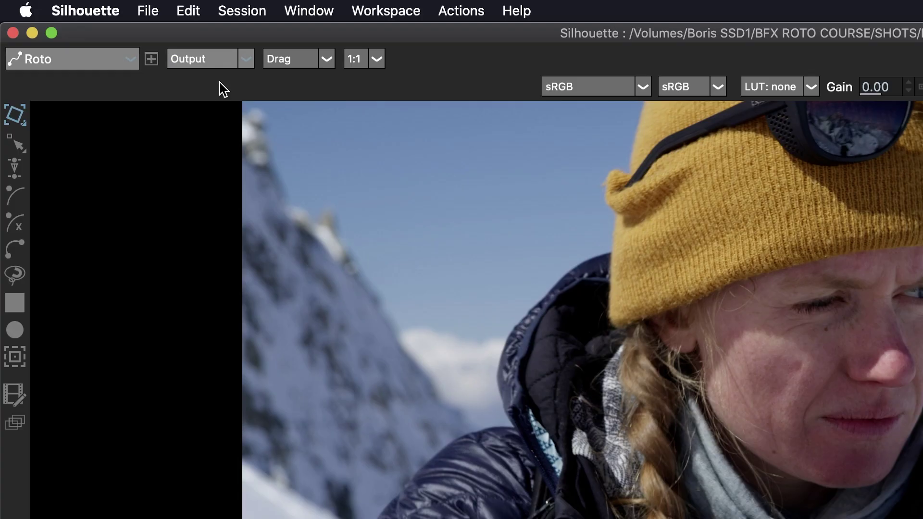
click(96, 27)
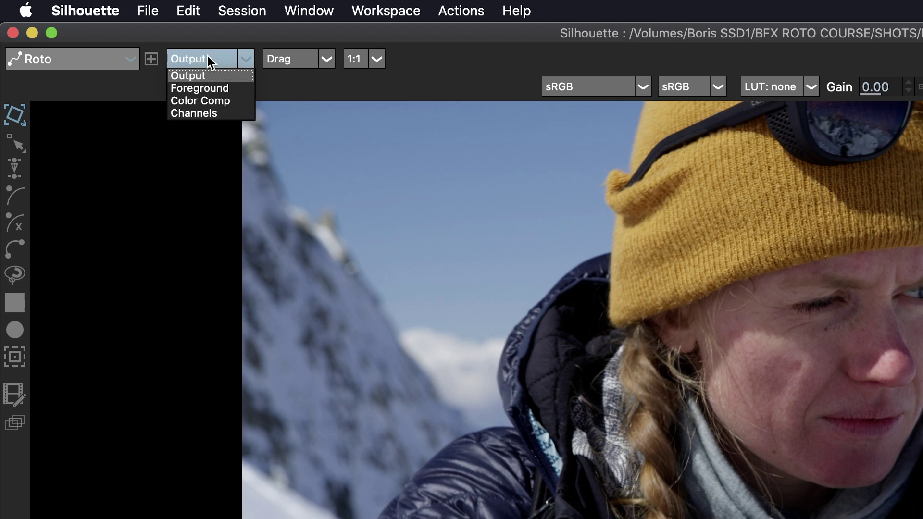
click(430, 72)
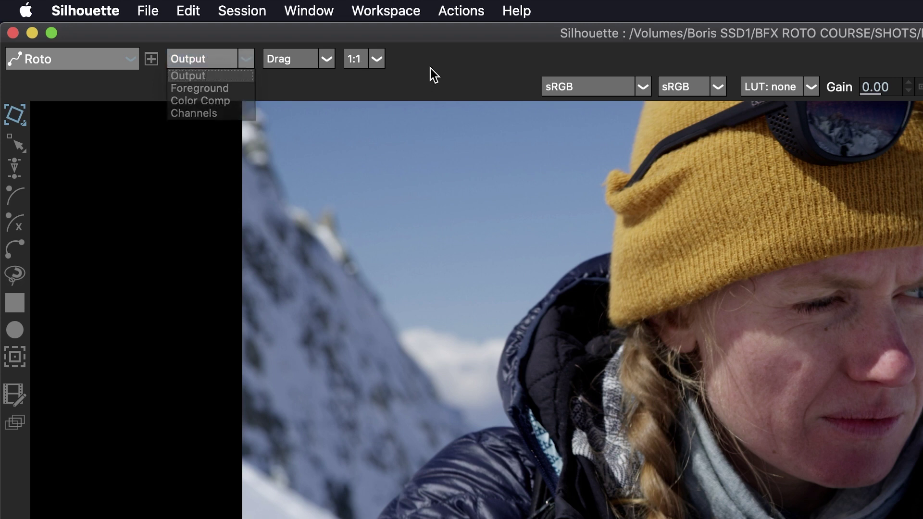
click(292, 58)
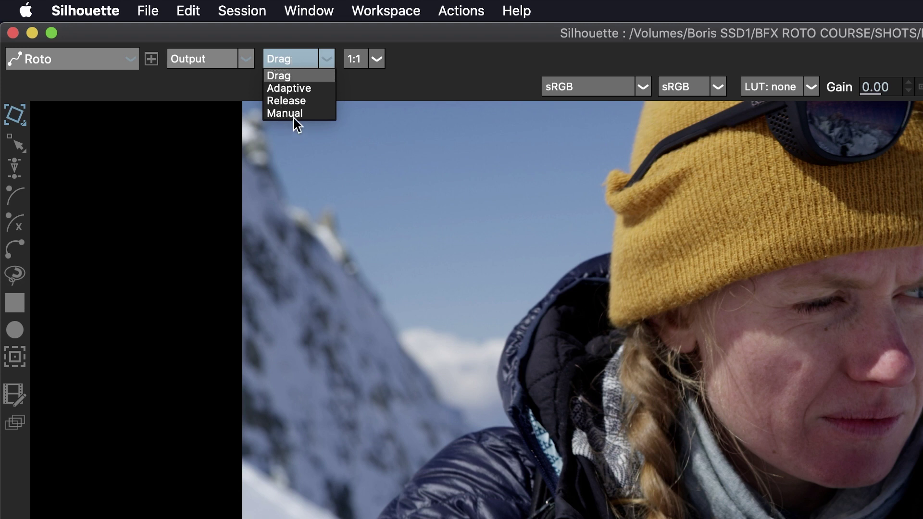
click(518, 70)
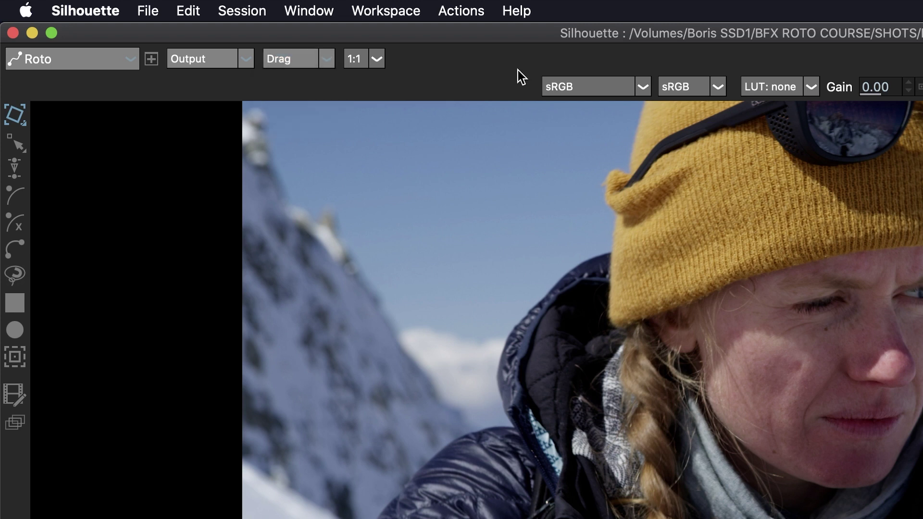
click(369, 60)
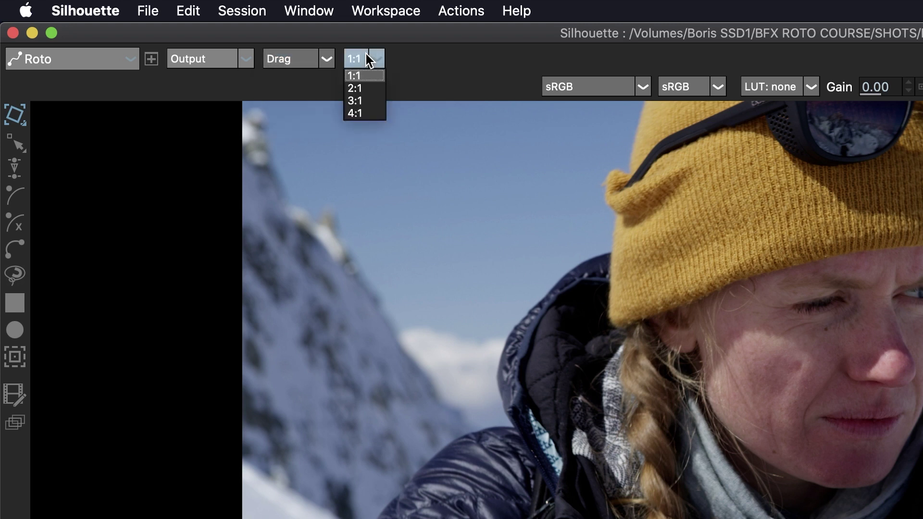
click(431, 60)
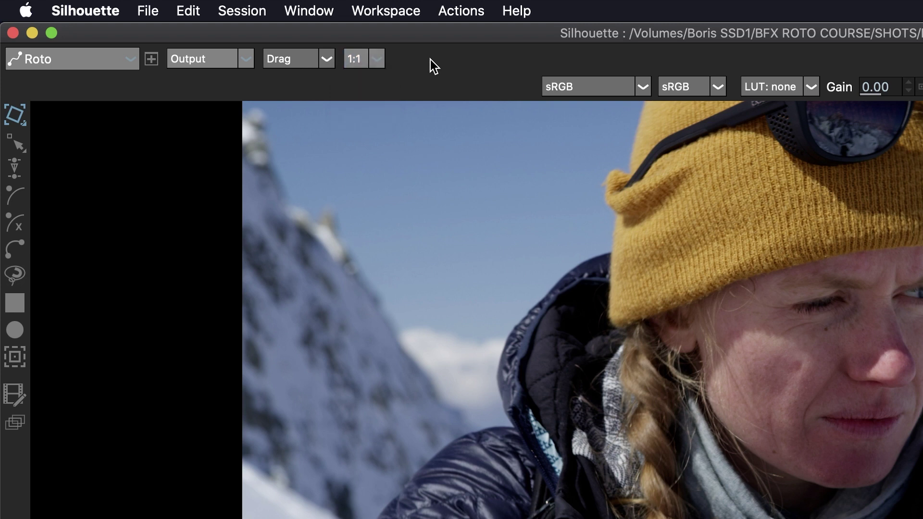
click(378, 62)
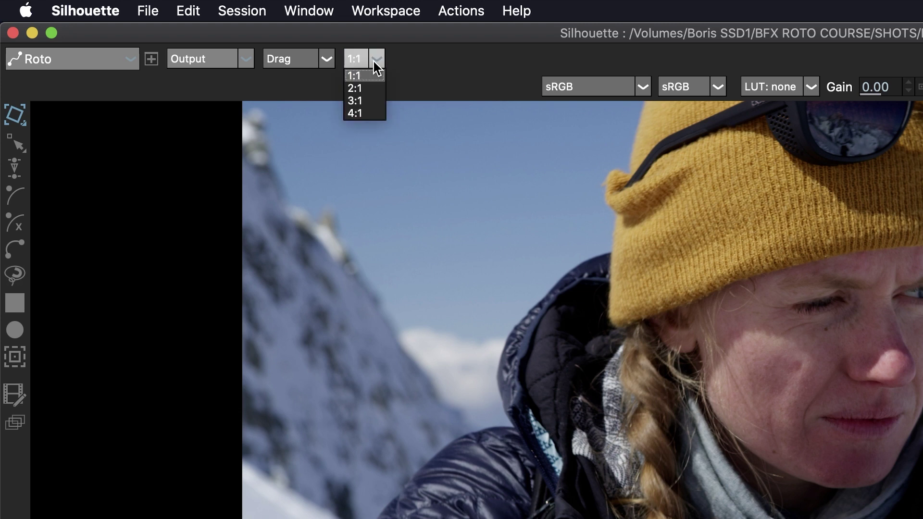
click(461, 77)
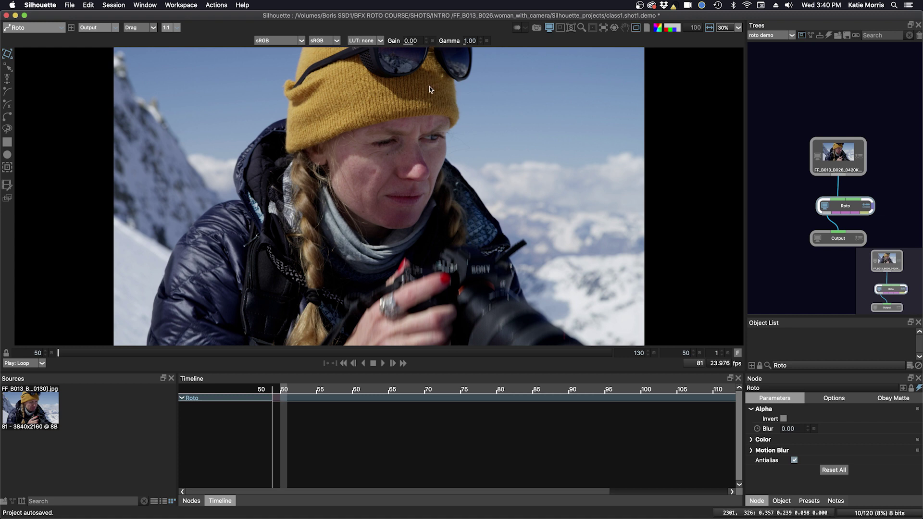
drag(410, 41, 414, 40)
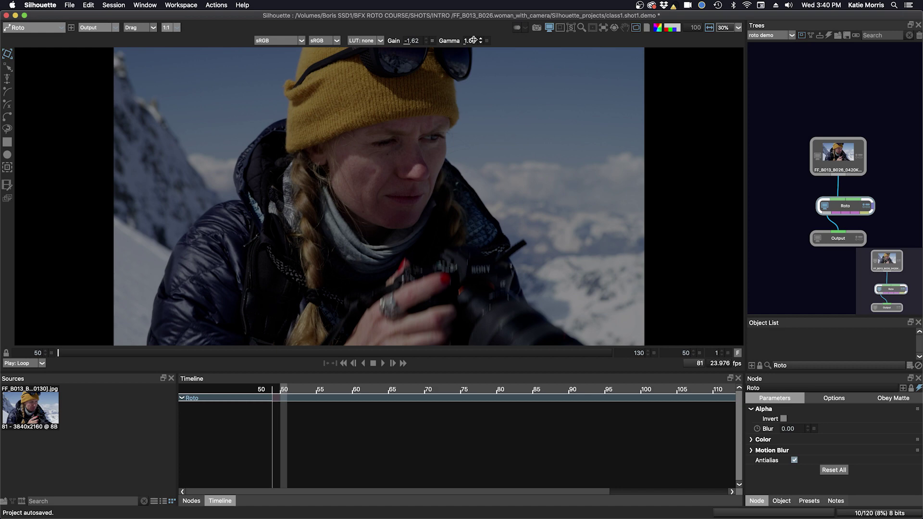
drag(474, 40, 476, 38)
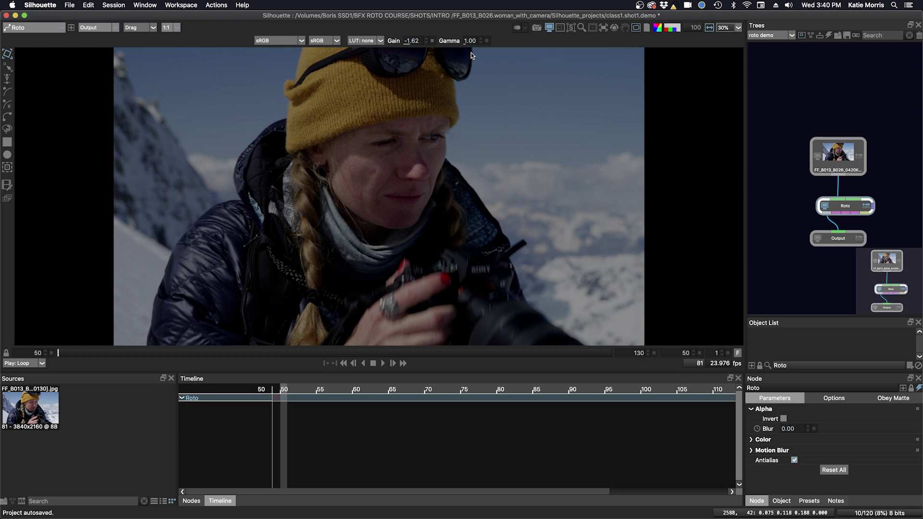
drag(470, 39, 468, 39)
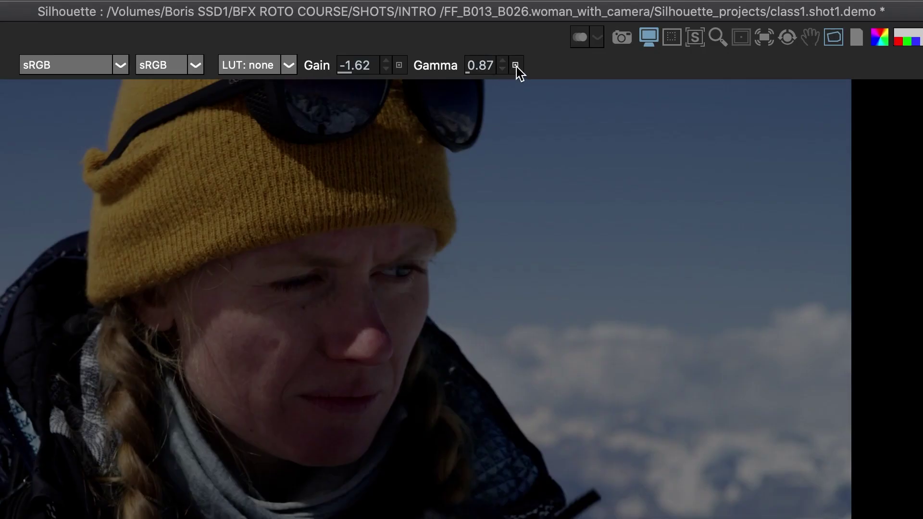
click(515, 65)
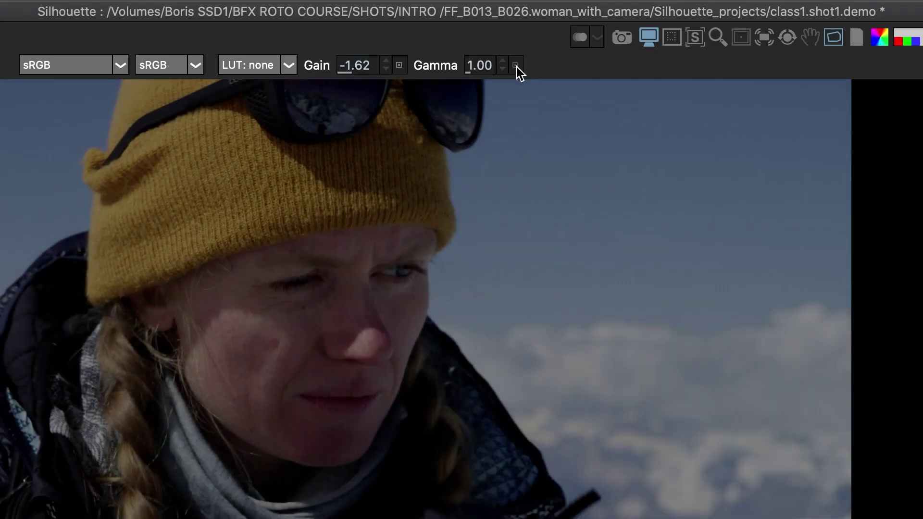
click(399, 66)
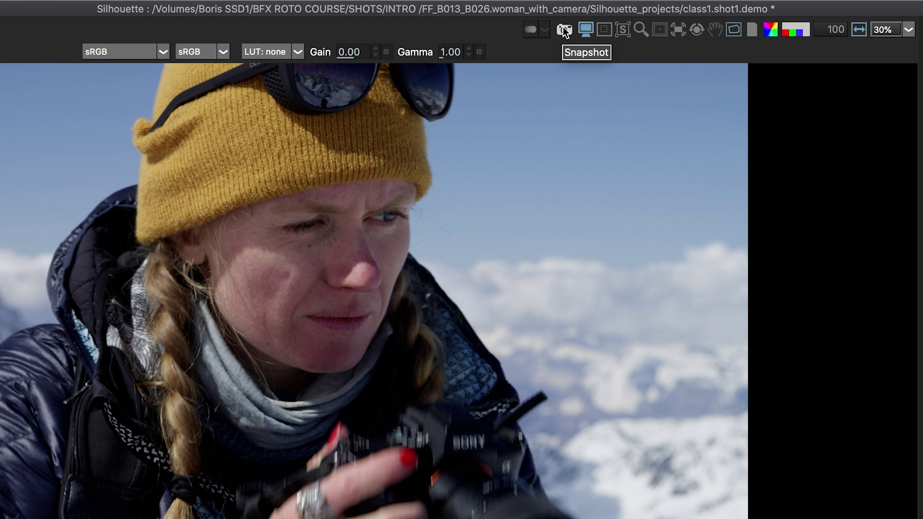
click(587, 29)
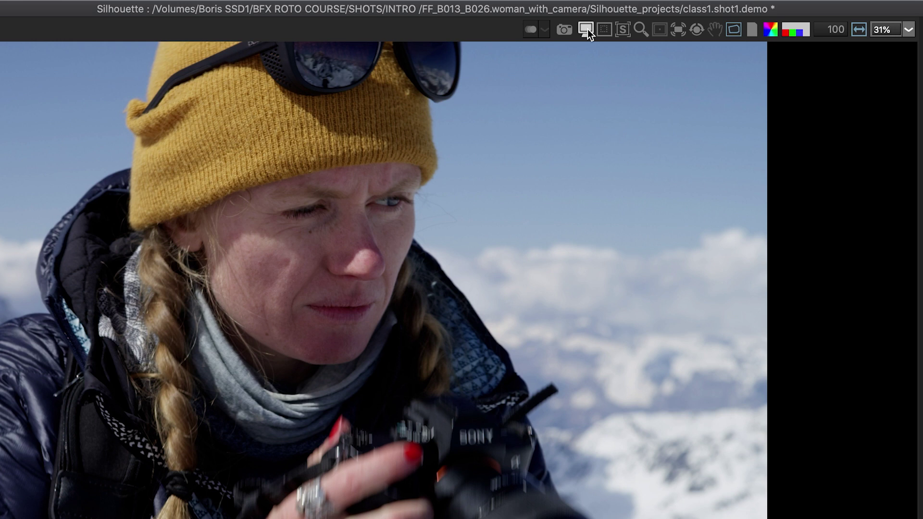
click(587, 29)
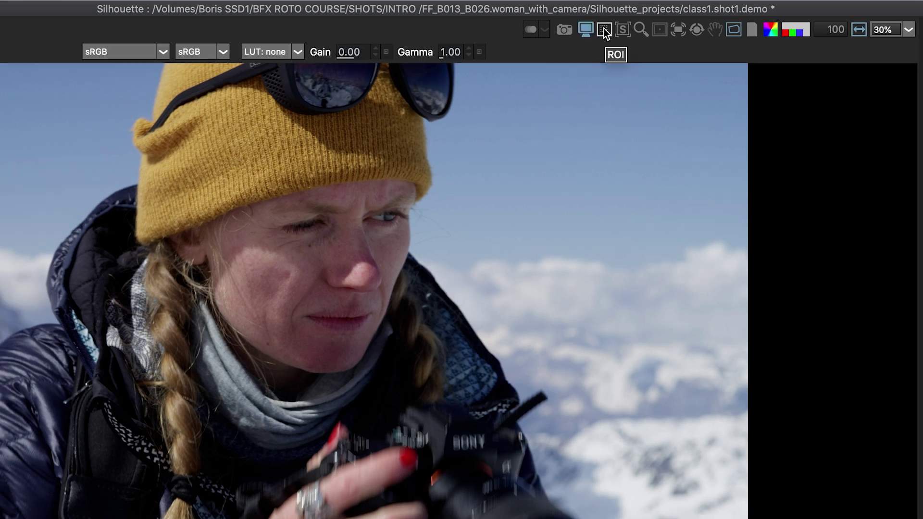
- Pull all four ROI edges inward to 1110,656:2064x1400, framing the woman's face and hands
click(604, 29)
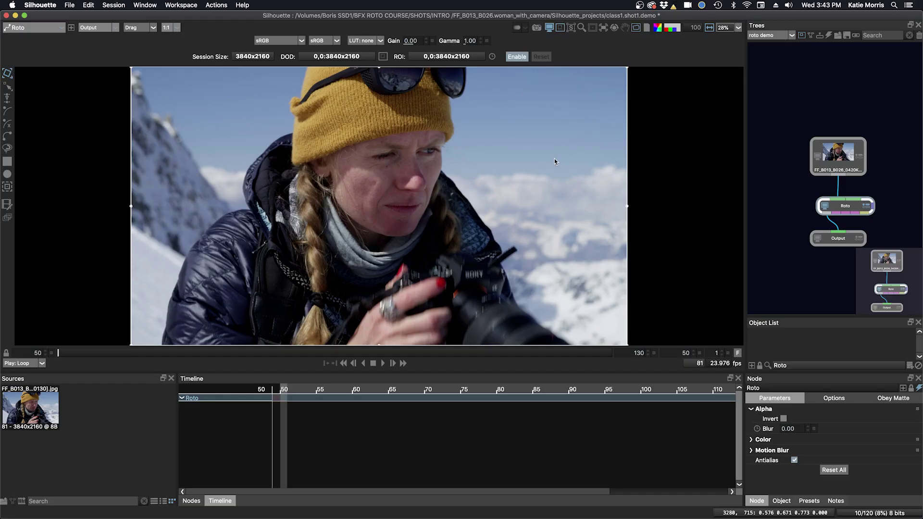
scroll(555, 158, up, 1)
scroll(555, 159, down, 3)
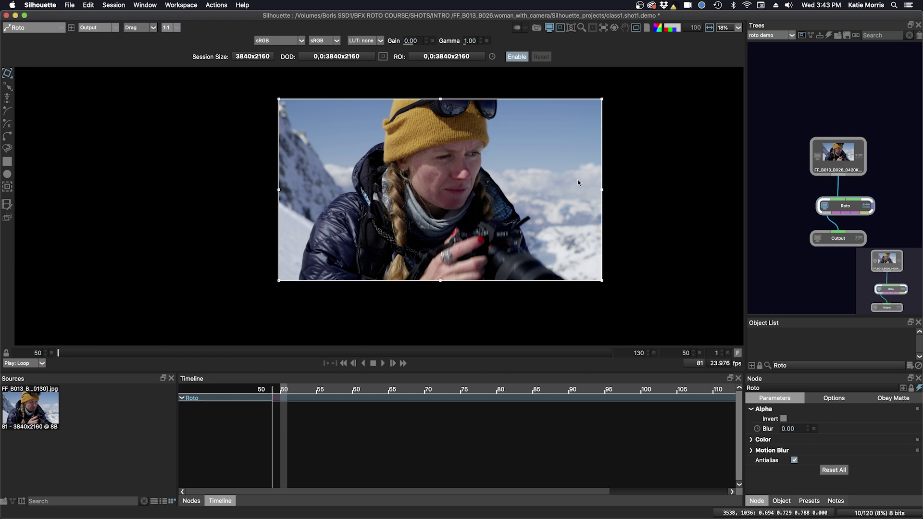
drag(602, 194, 535, 199)
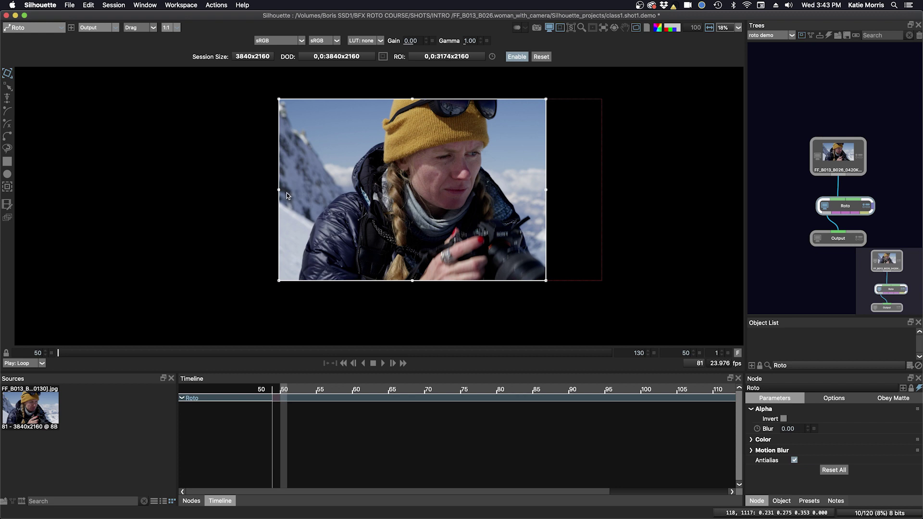
drag(287, 193, 350, 193)
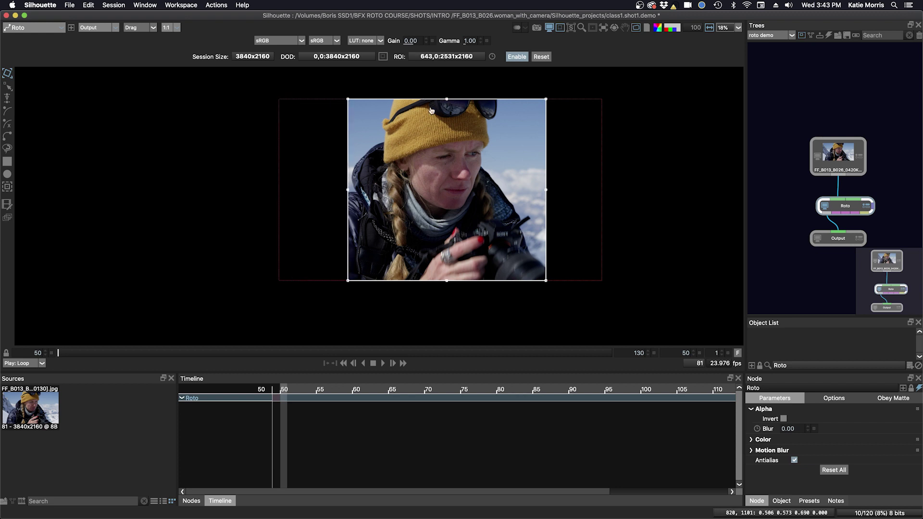
drag(447, 101, 448, 154)
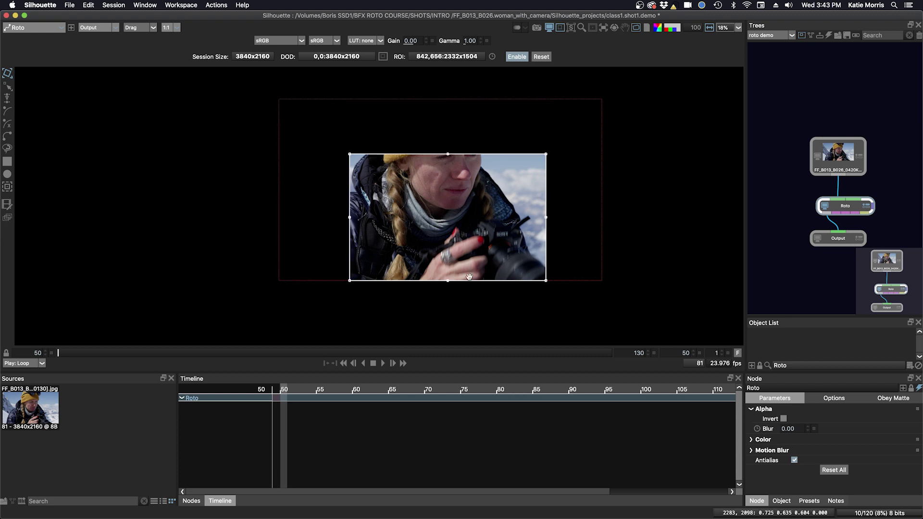
drag(449, 281, 448, 272)
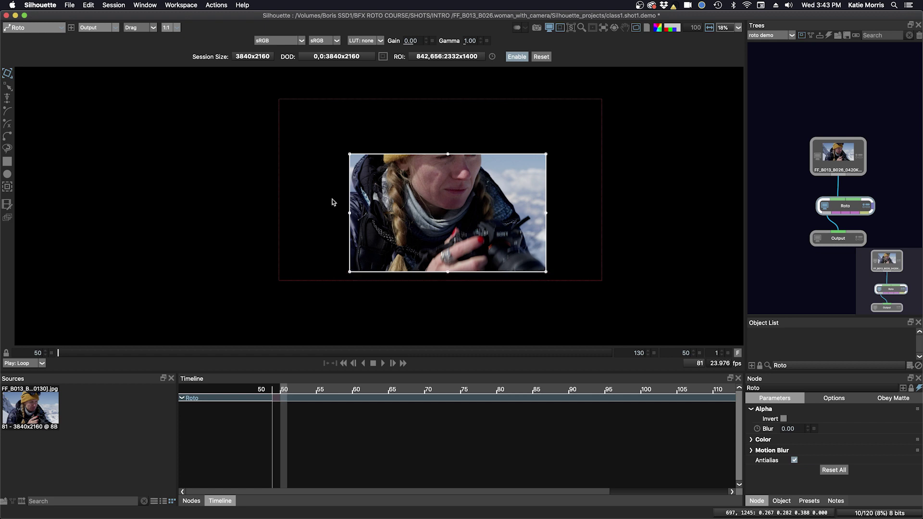
drag(350, 213, 373, 214)
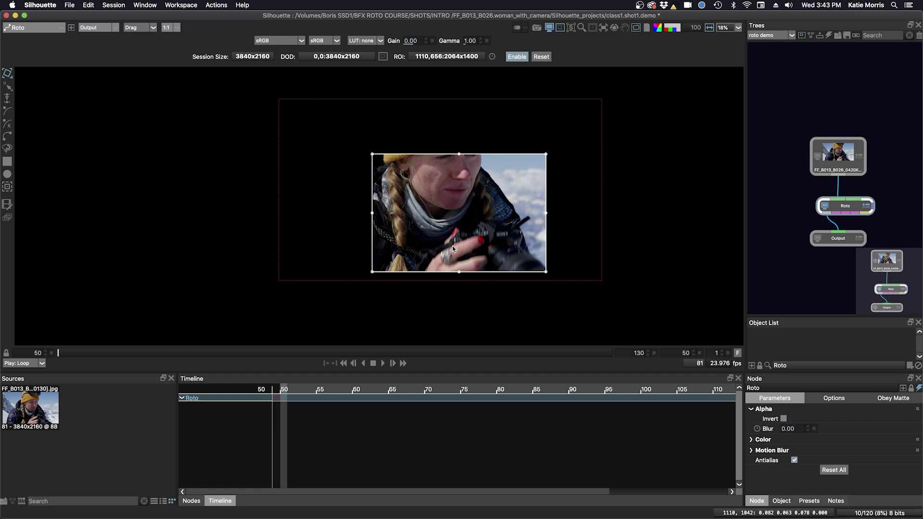
- Hide the ROI controls and turn off Display ROI Outline in the Viewer preferences
click(562, 27)
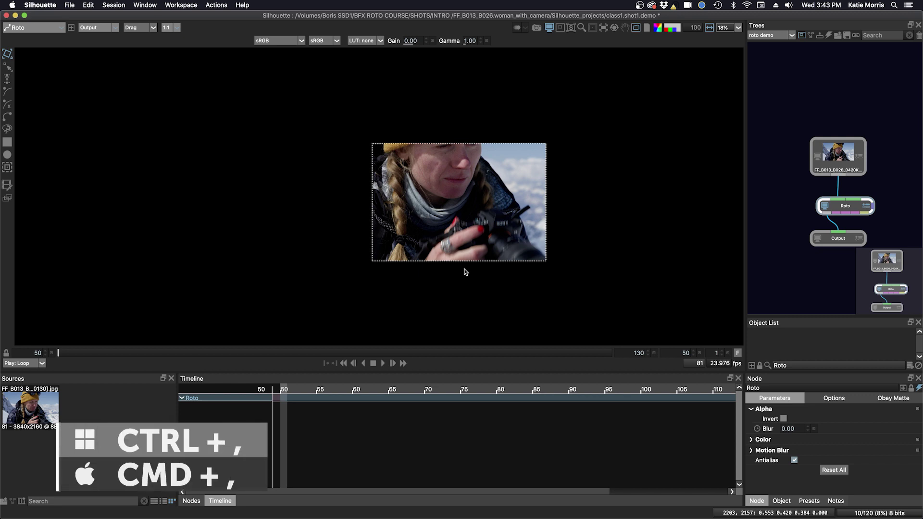
key(super+comma)
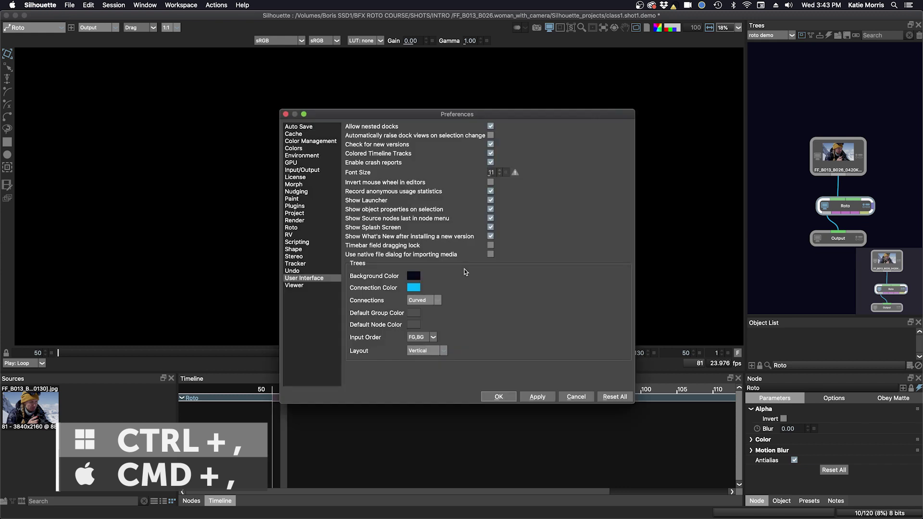
click(300, 286)
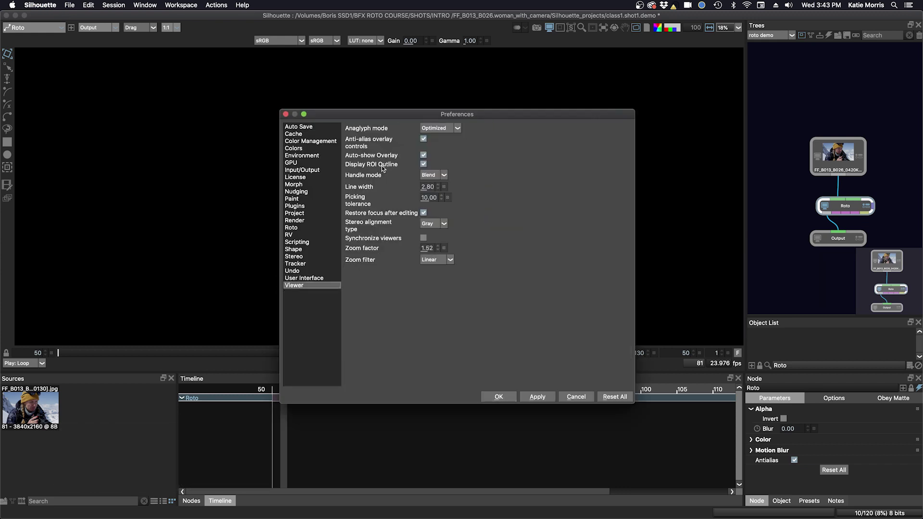
click(424, 164)
click(499, 397)
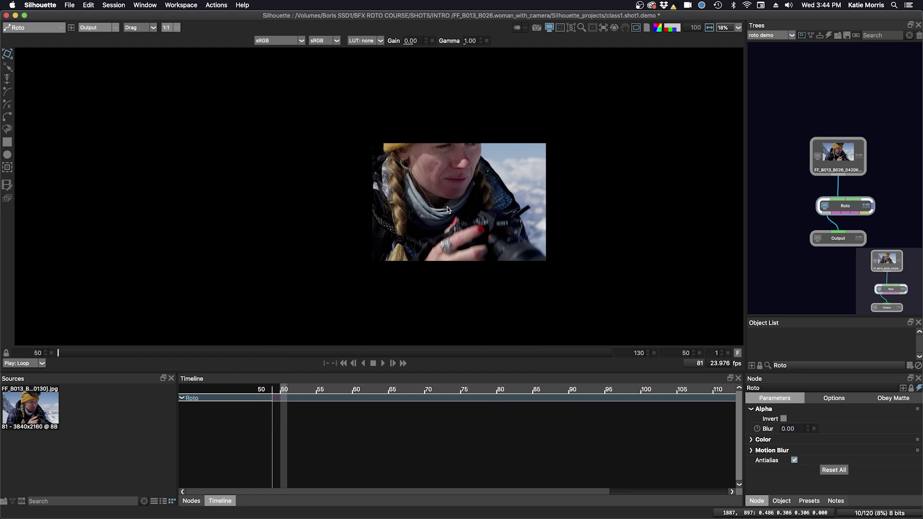
scroll(457, 239, up, 2)
scroll(452, 186, up, 2)
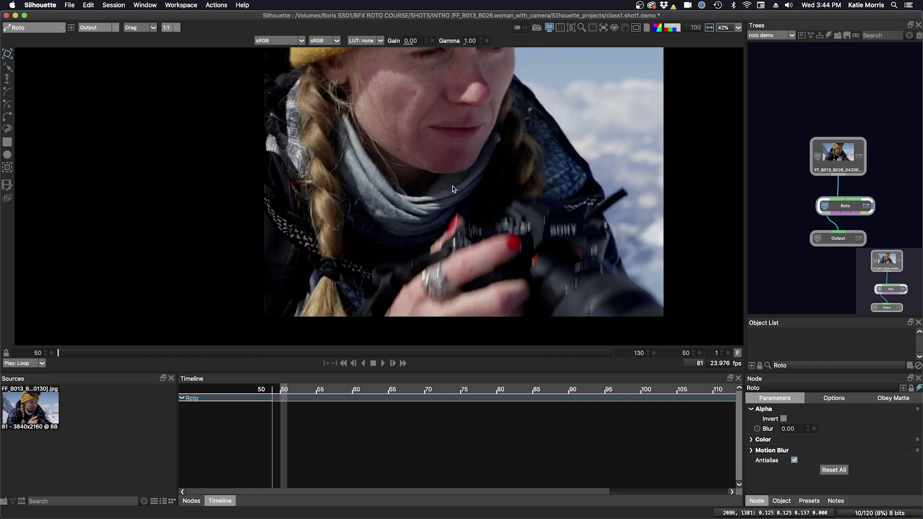
scroll(452, 186, down, 2)
drag(453, 186, 444, 197)
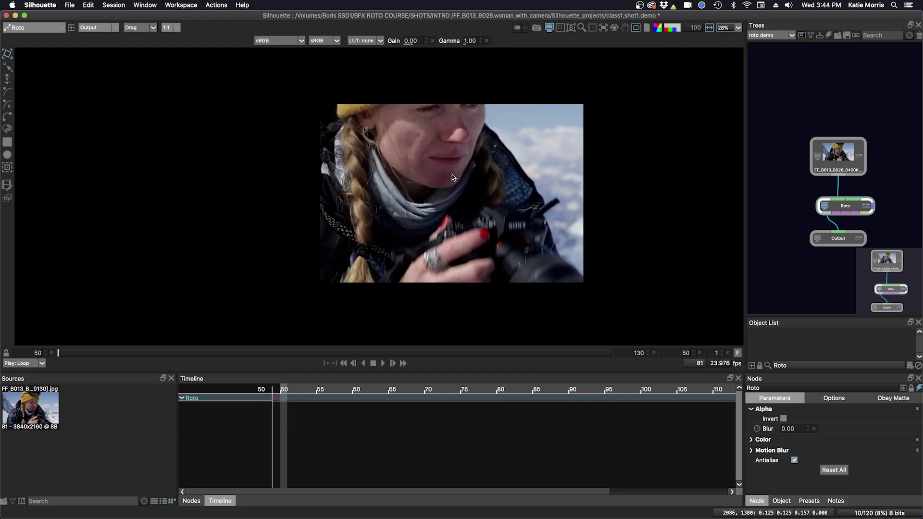
- Keyframe the ROI at frame 50, then narrow it to the camera lens (2223,656:951x1400) at frame 98
click(559, 28)
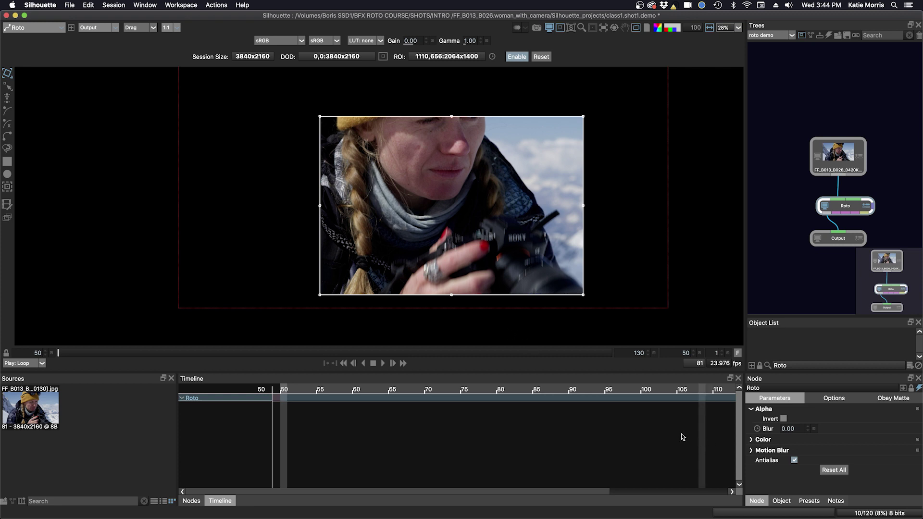
click(493, 56)
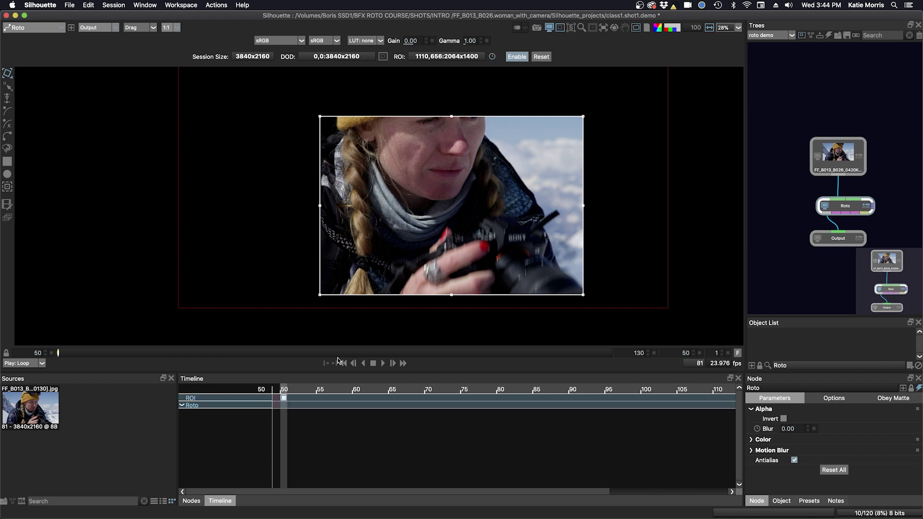
drag(345, 354, 390, 353)
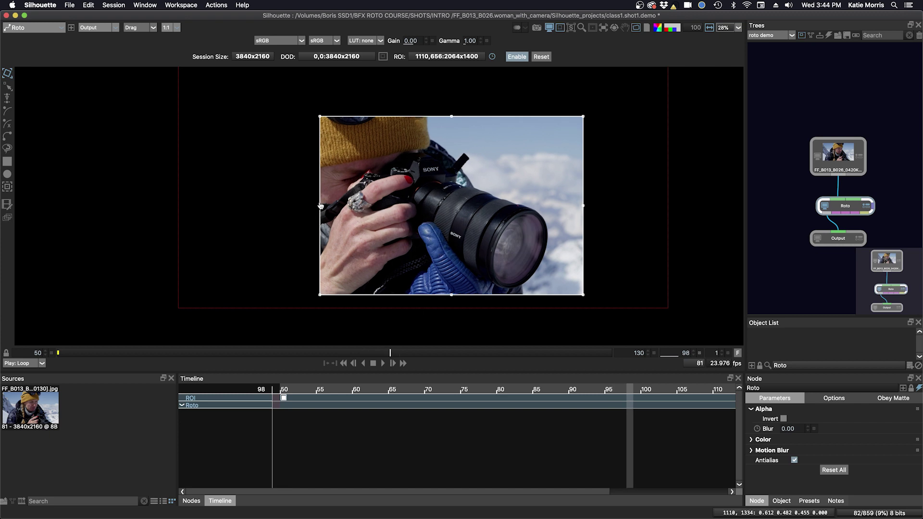
drag(320, 205, 462, 210)
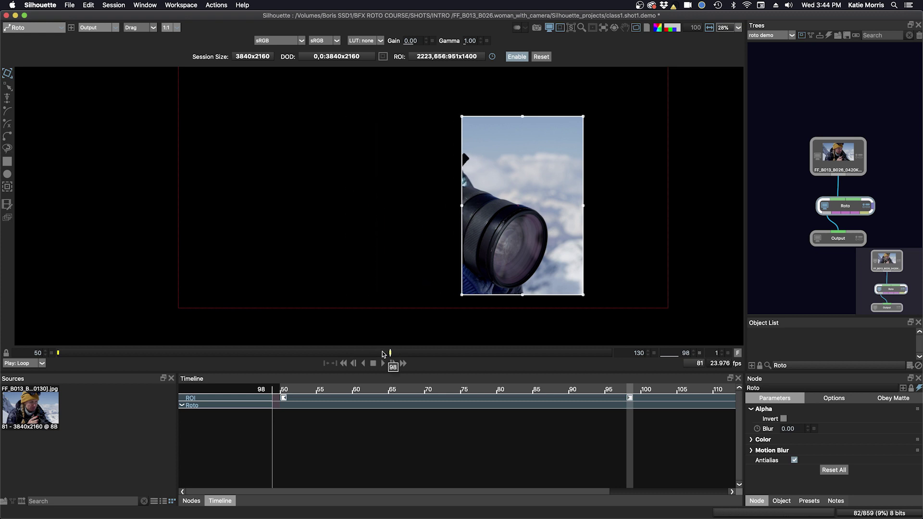
drag(386, 355, 256, 356)
drag(182, 358, 390, 355)
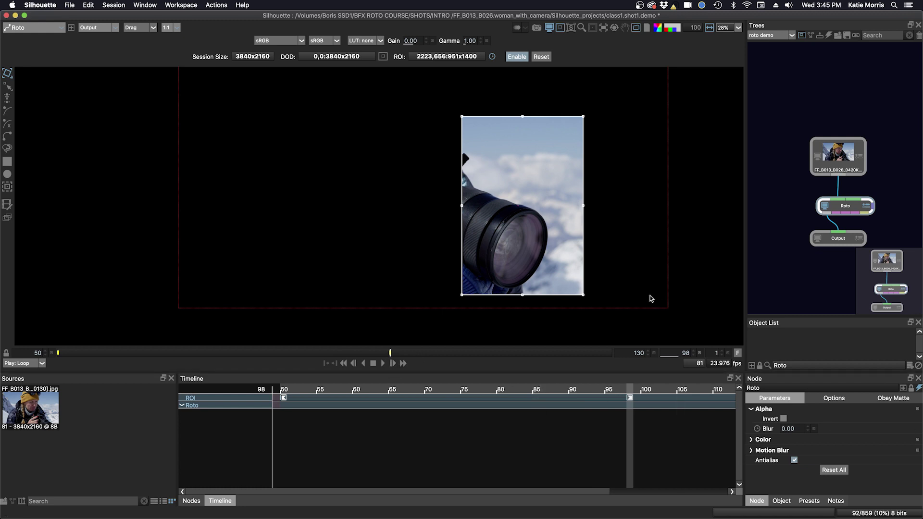
- Reset the ROI to the full frame, hide its controls, and fit the image to the viewer
click(541, 57)
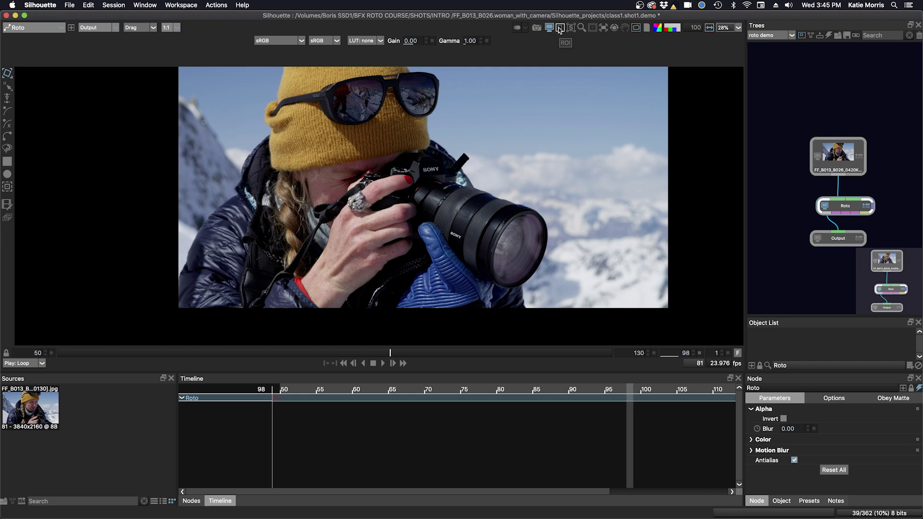
click(560, 28)
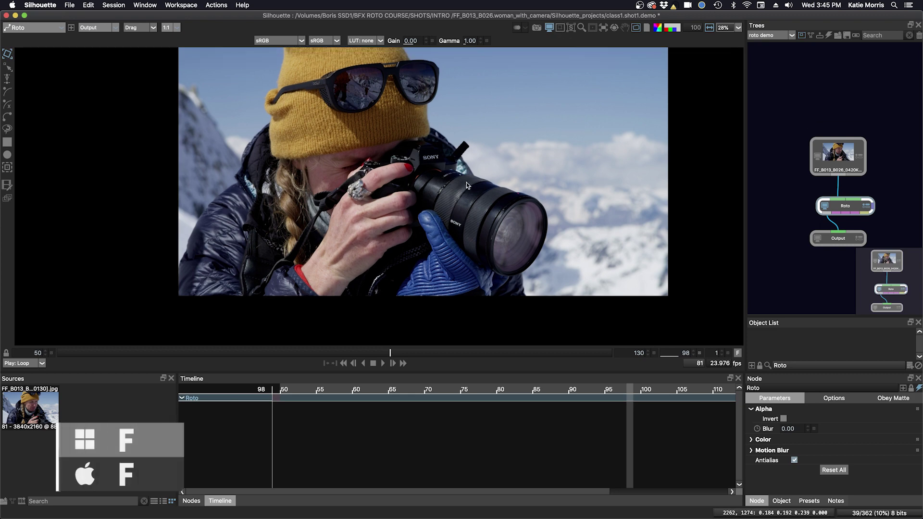
key(f)
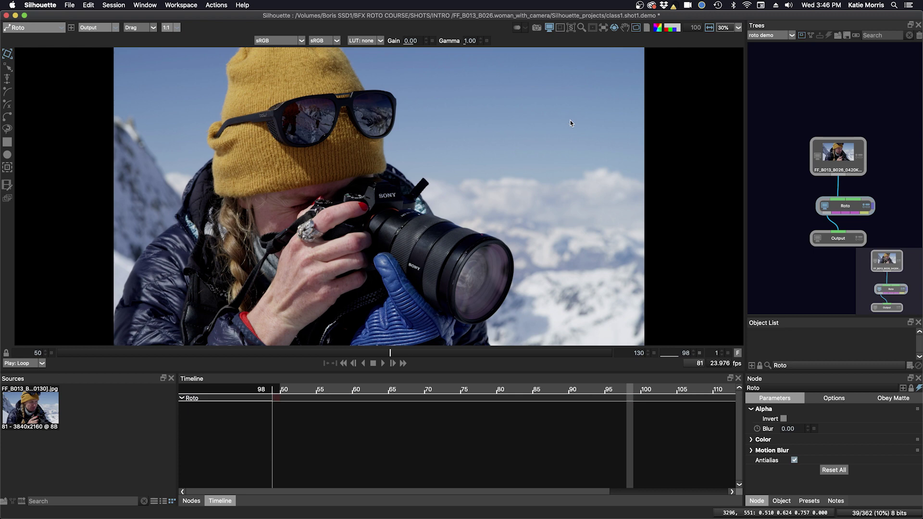
click(625, 29)
drag(579, 156, 617, 148)
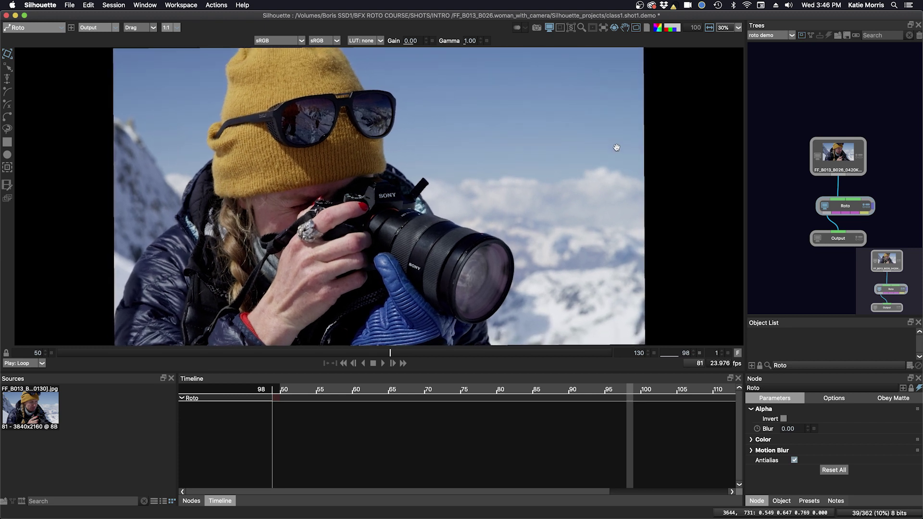
click(616, 29)
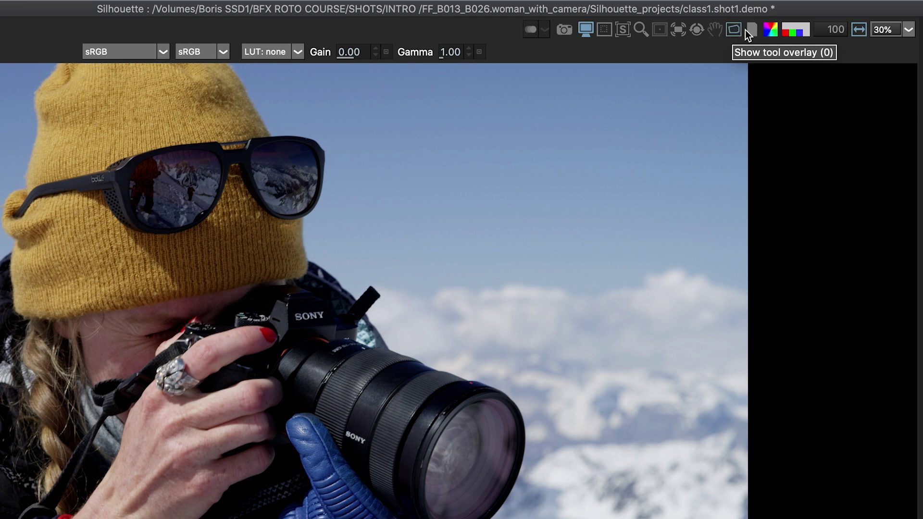
click(752, 31)
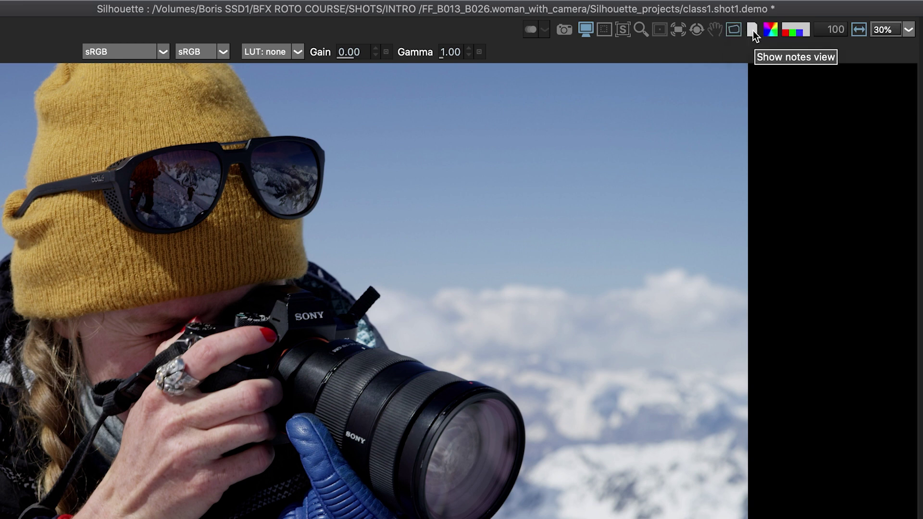
click(753, 30)
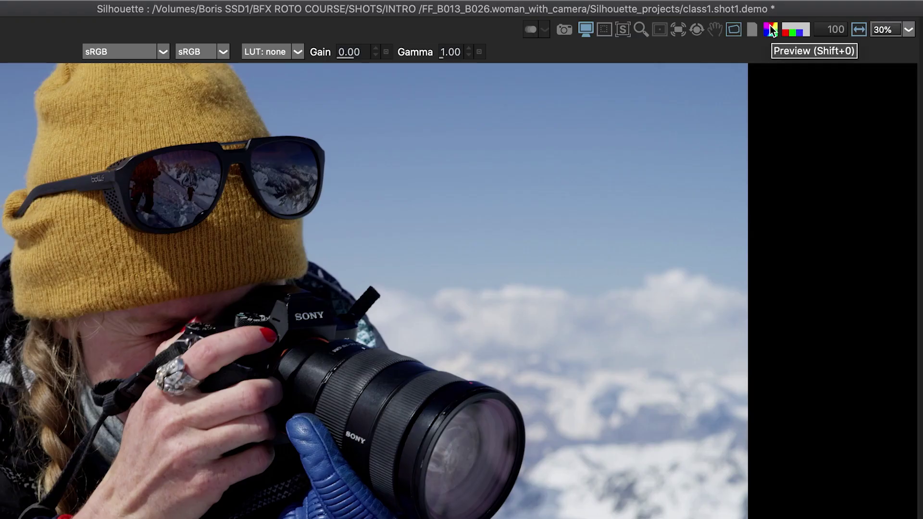
click(771, 30)
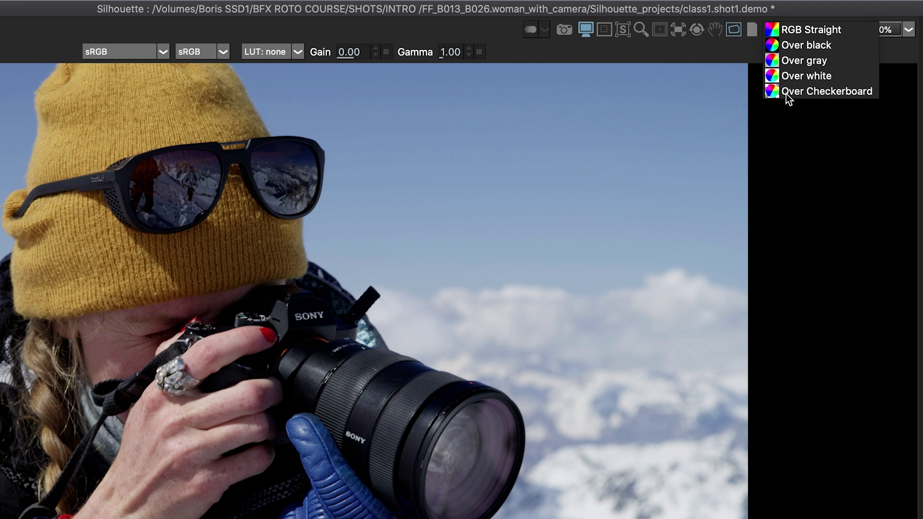
click(836, 152)
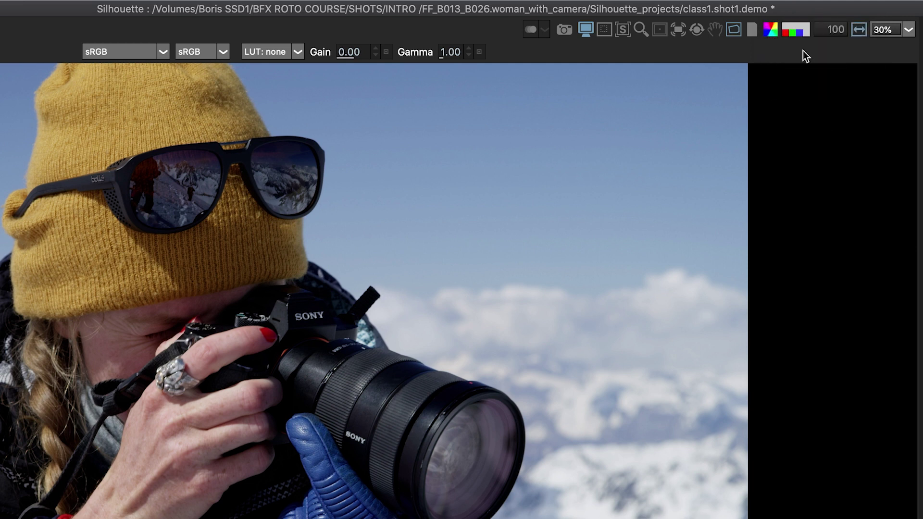
click(785, 30)
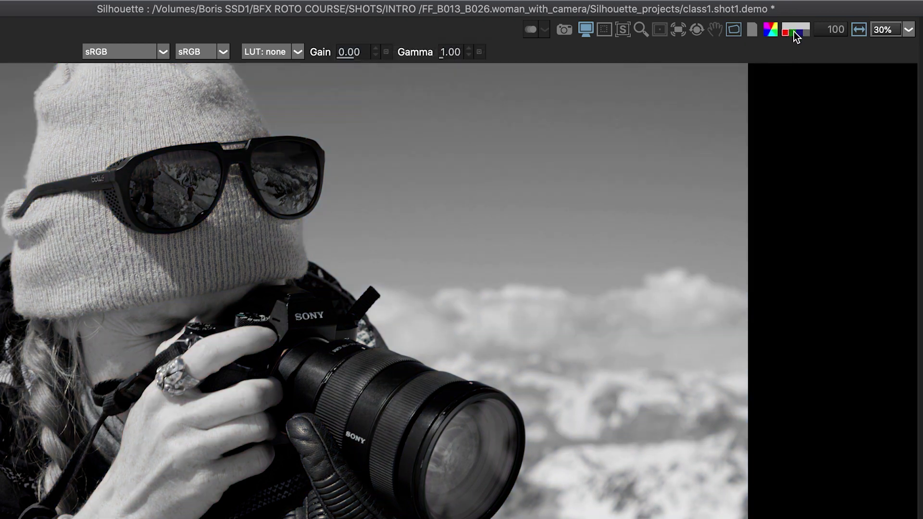
click(795, 30)
click(800, 32)
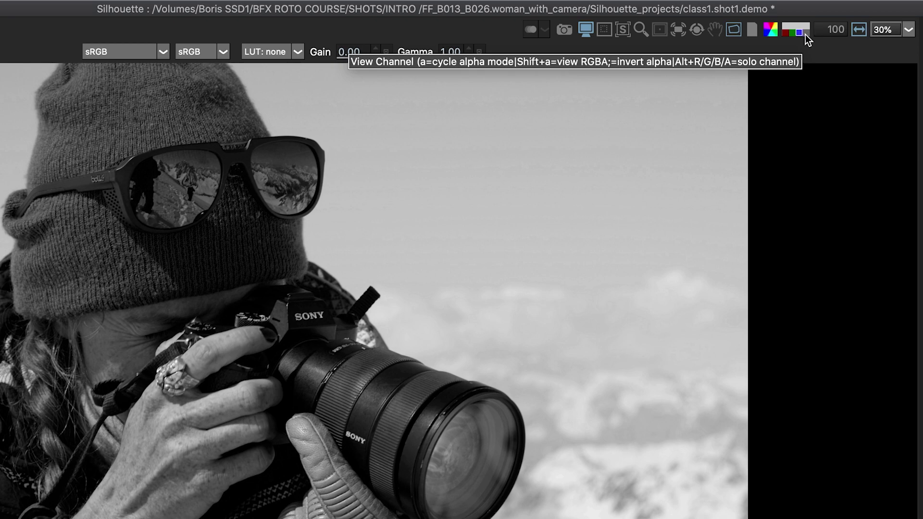
click(795, 27)
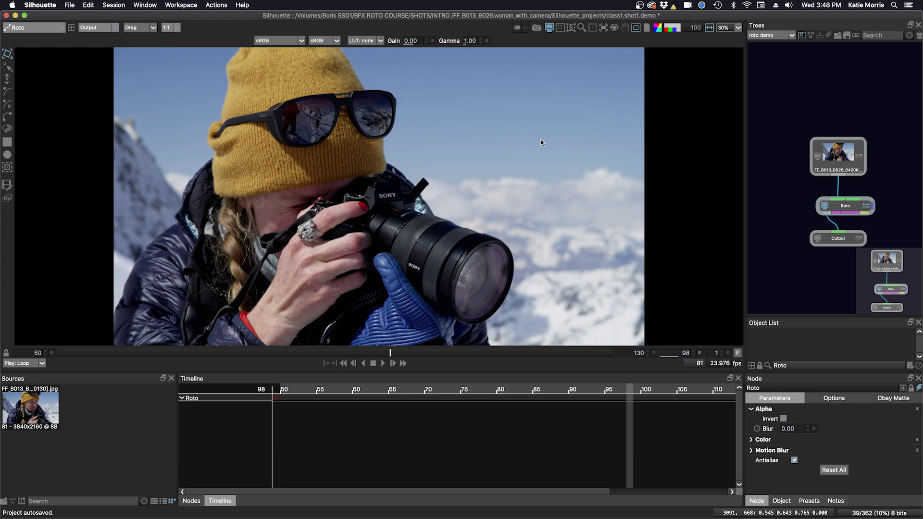
key(r)
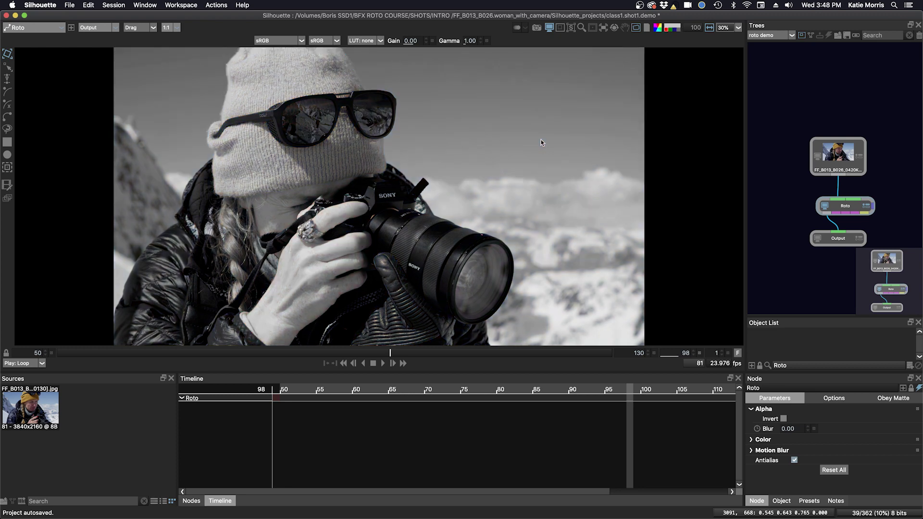
key(g)
key(b)
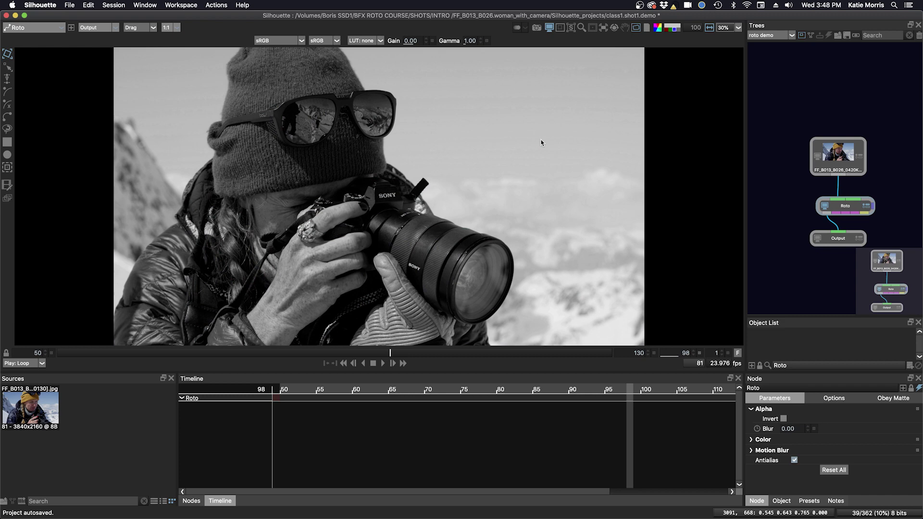
key(a)
key(a)
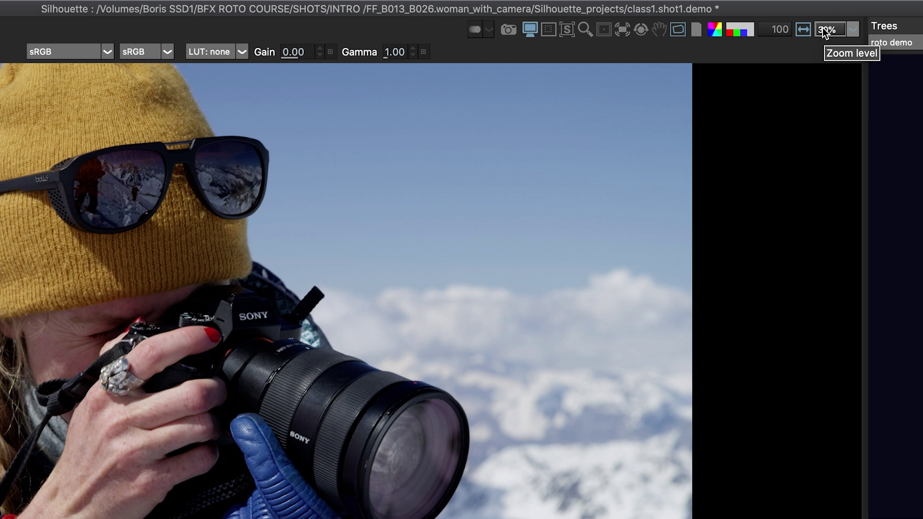
click(854, 29)
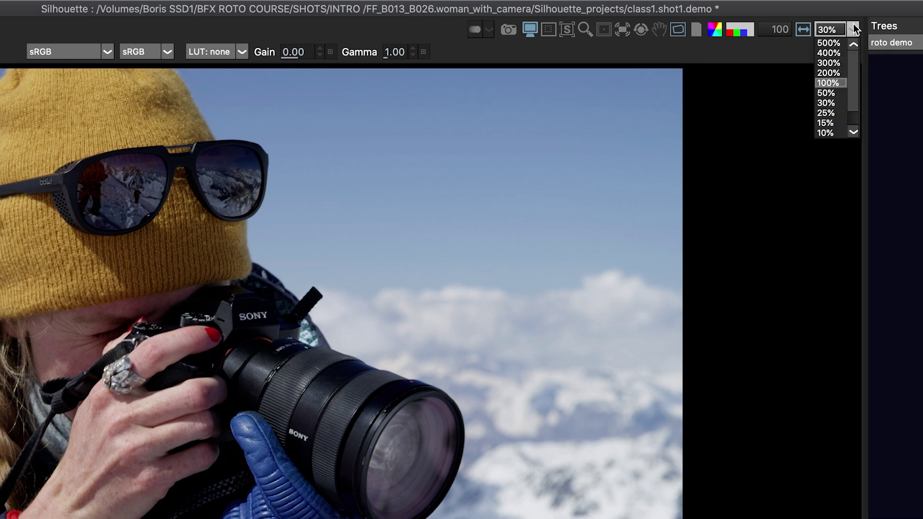
click(827, 84)
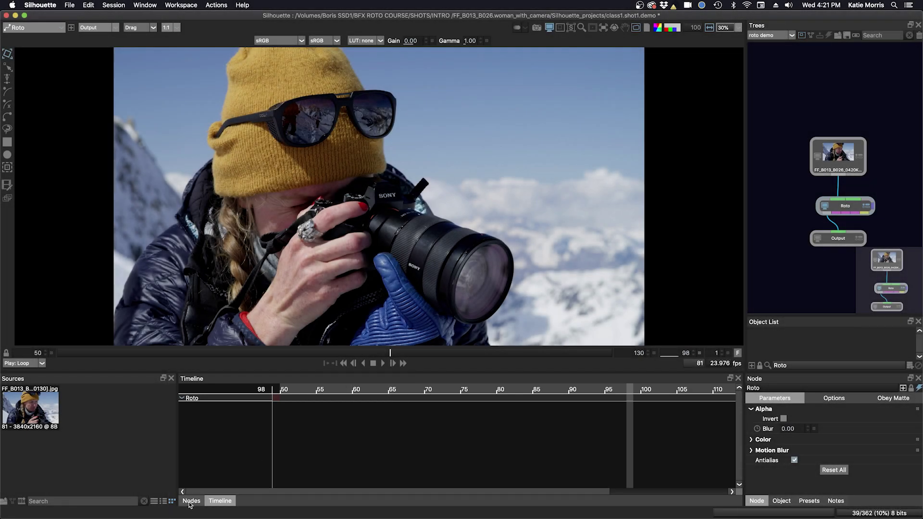
click(191, 502)
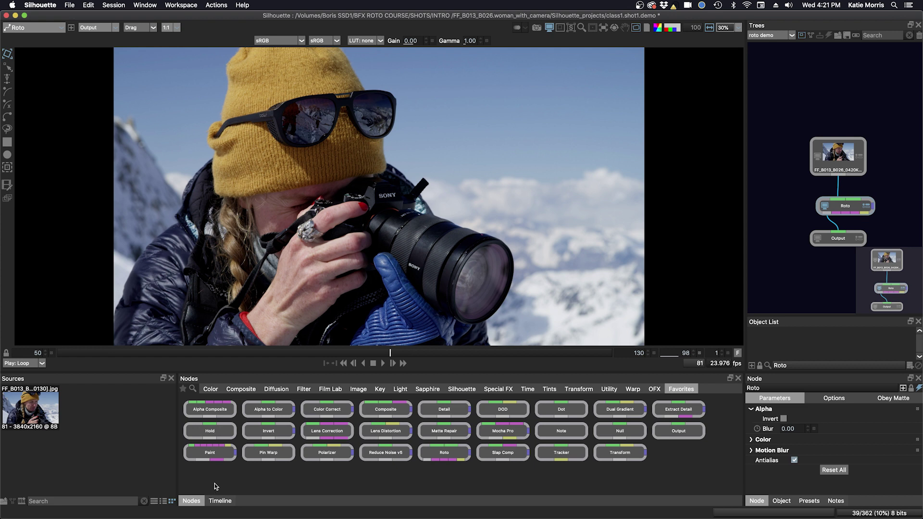
click(846, 210)
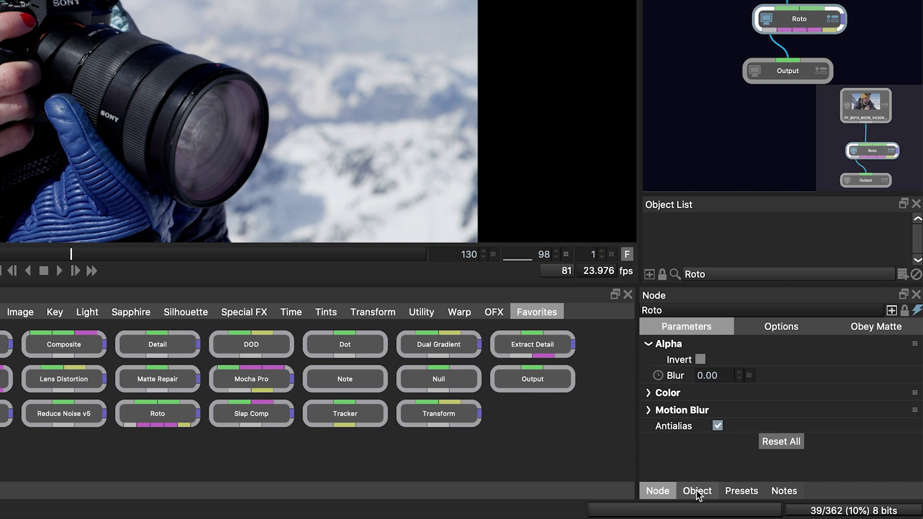
click(697, 489)
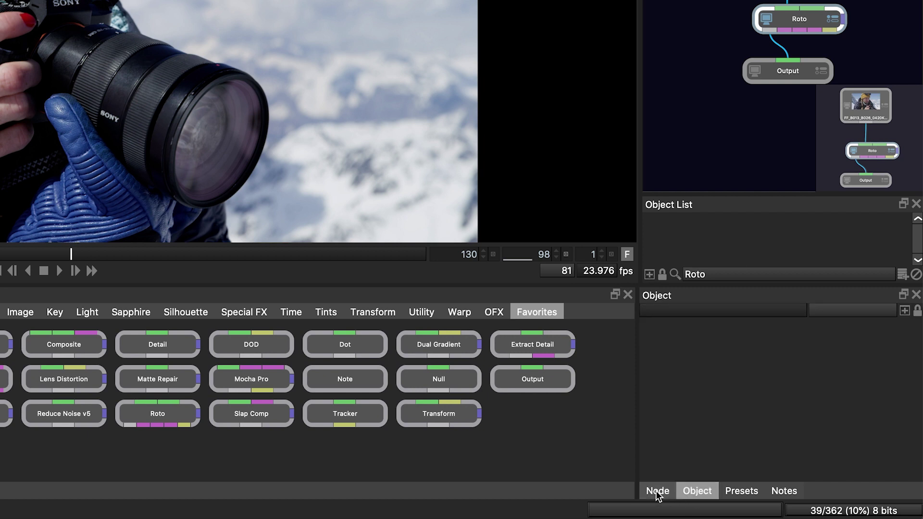
click(657, 491)
click(696, 489)
click(751, 491)
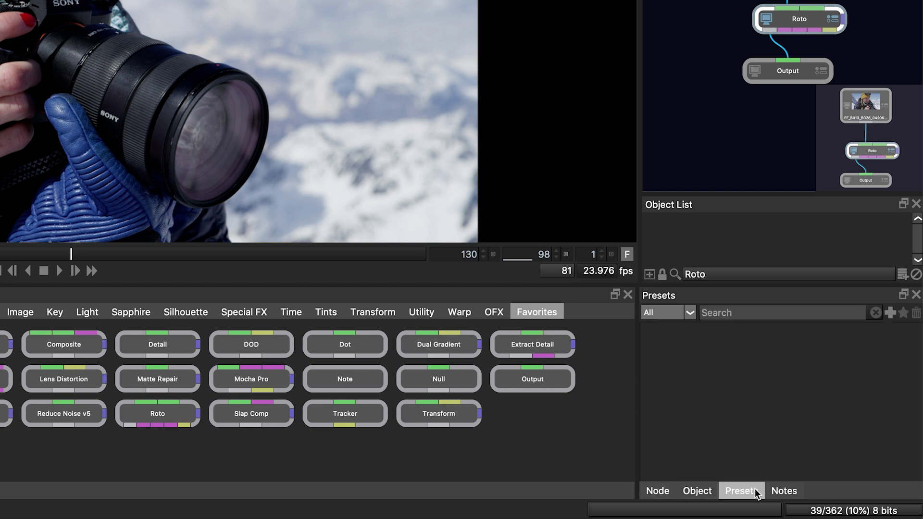
click(784, 491)
click(658, 490)
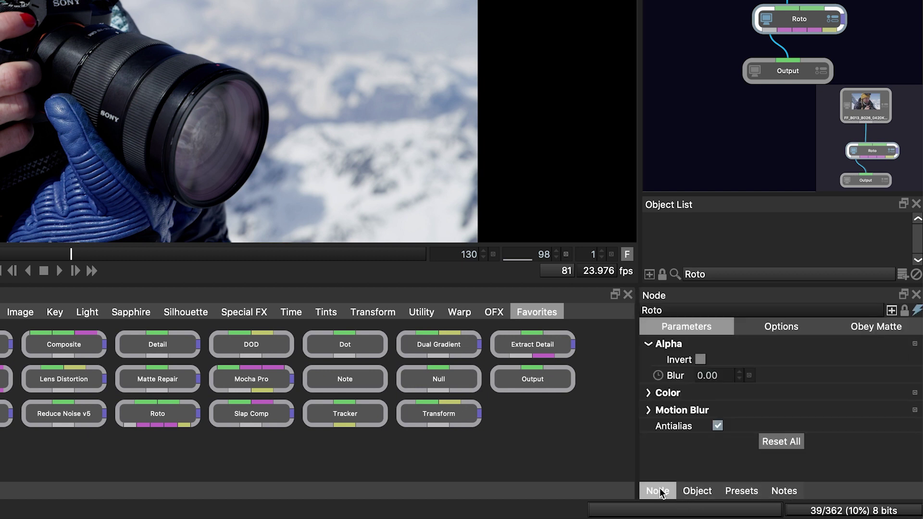
click(775, 331)
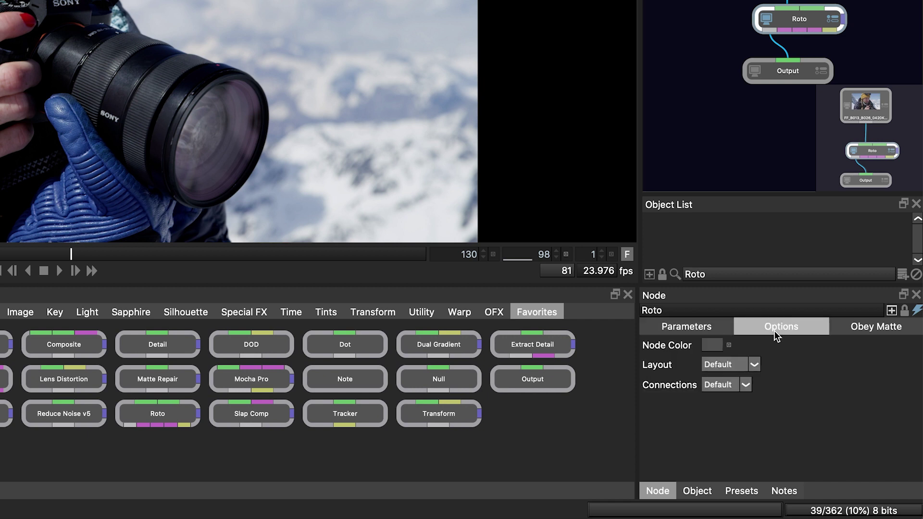
click(857, 326)
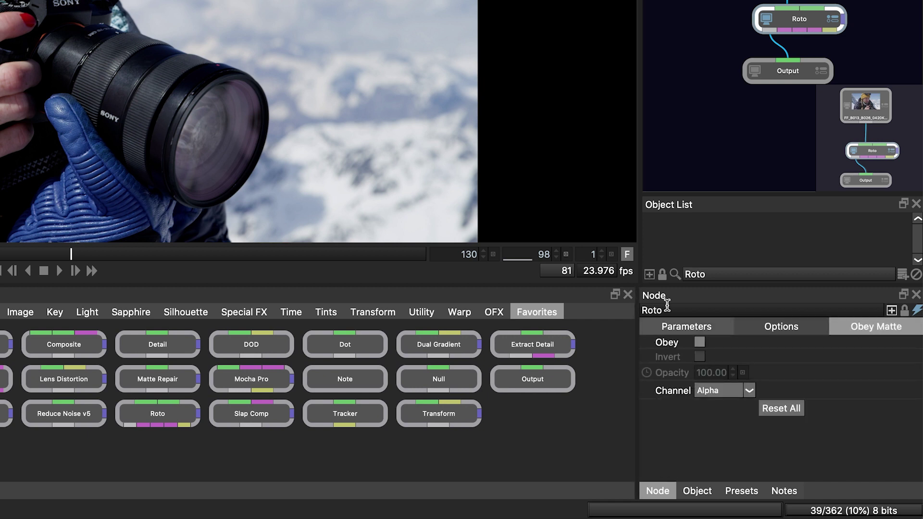
click(672, 331)
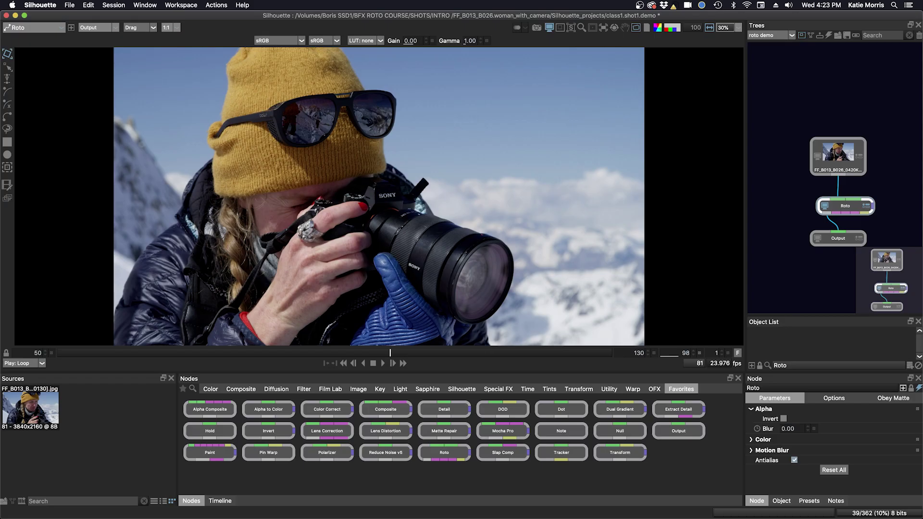
click(221, 502)
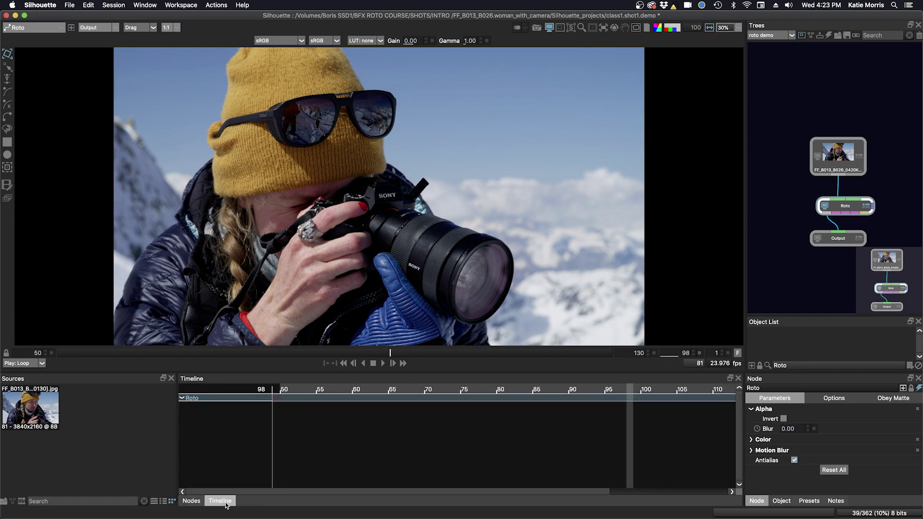